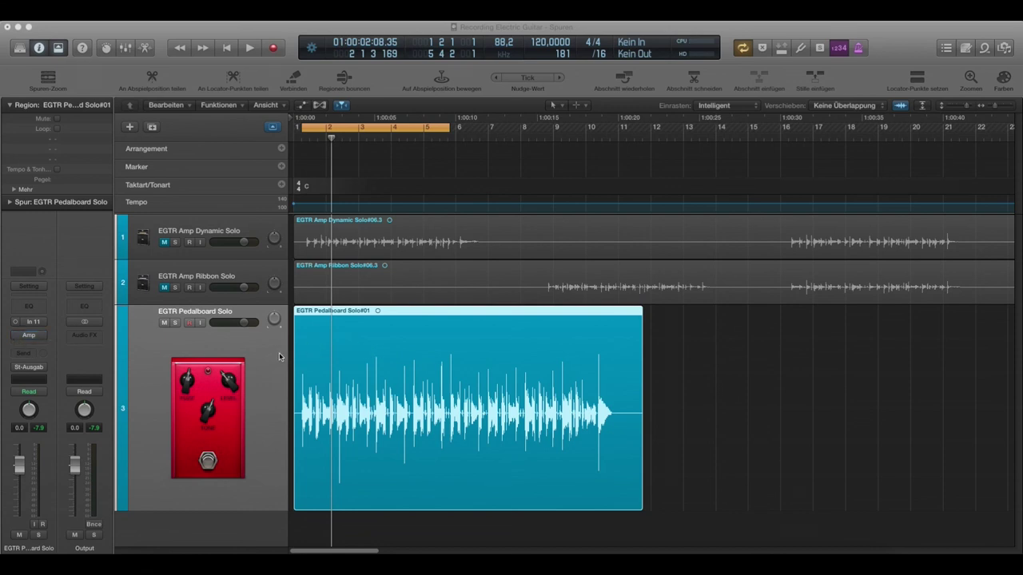
# Step: Play back the pedalboard track briefly, then open Amp Designer on it and switch it on
pyautogui.press('space')
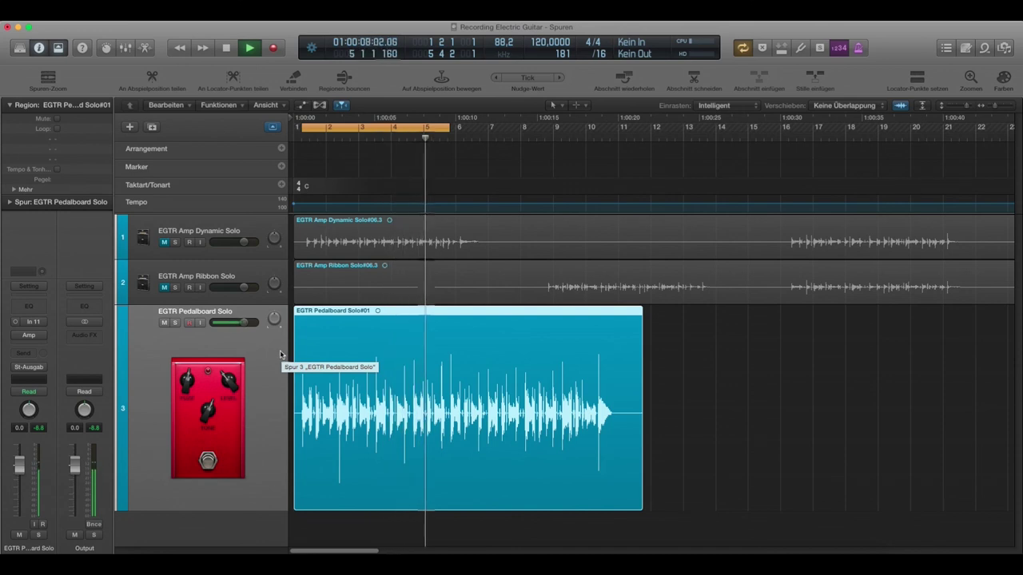
pyautogui.press('space')
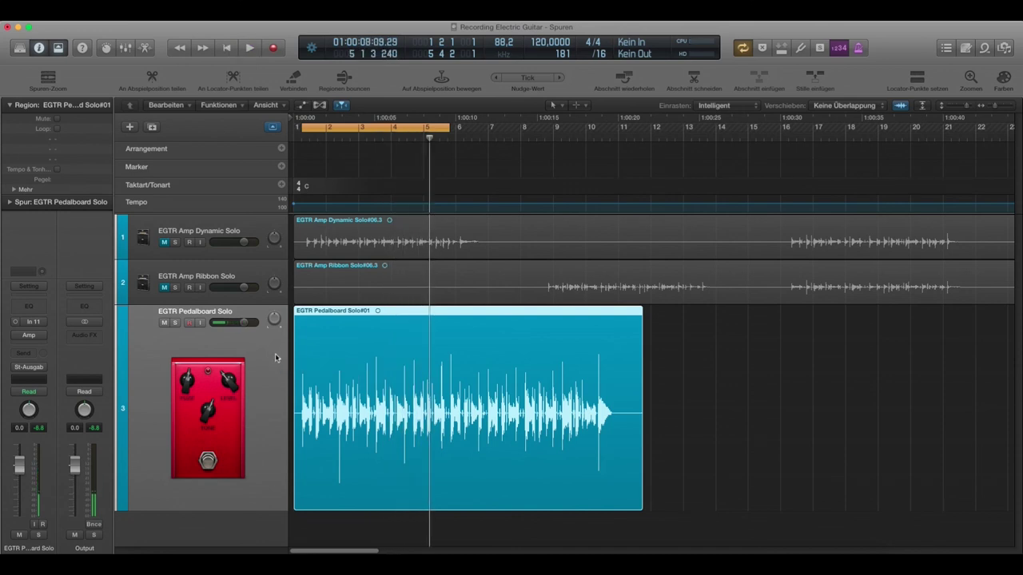
pyautogui.click(28, 336)
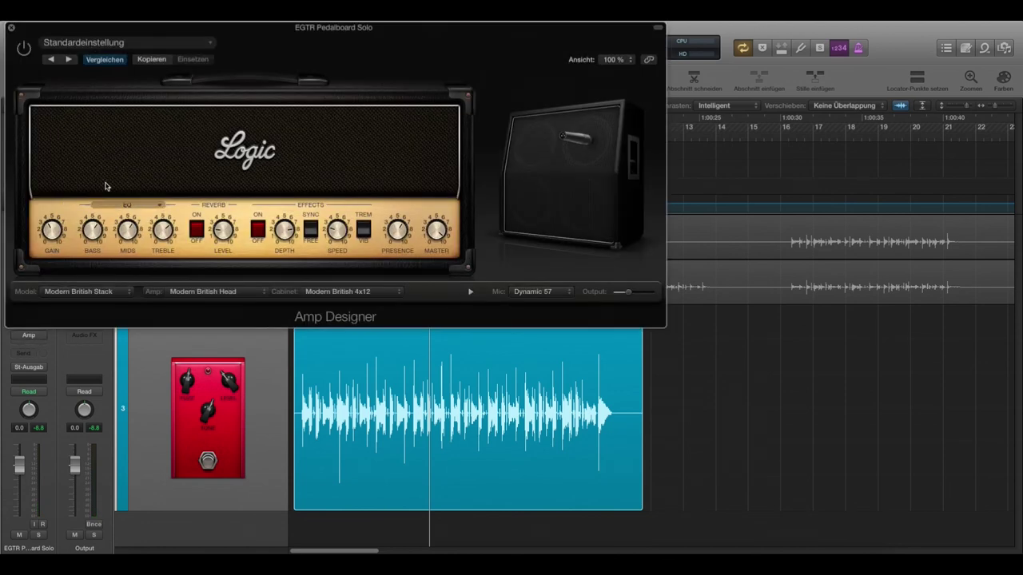
pyautogui.moveTo(291, 29); pyautogui.dragTo(366, 67)
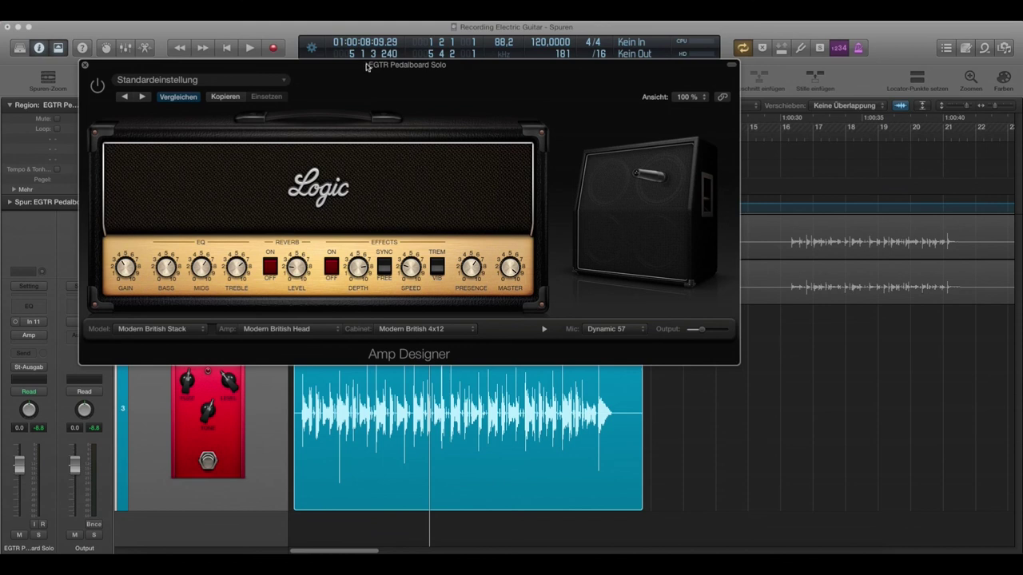
pyautogui.click(103, 85)
pyautogui.moveTo(157, 64); pyautogui.dragTo(147, 203)
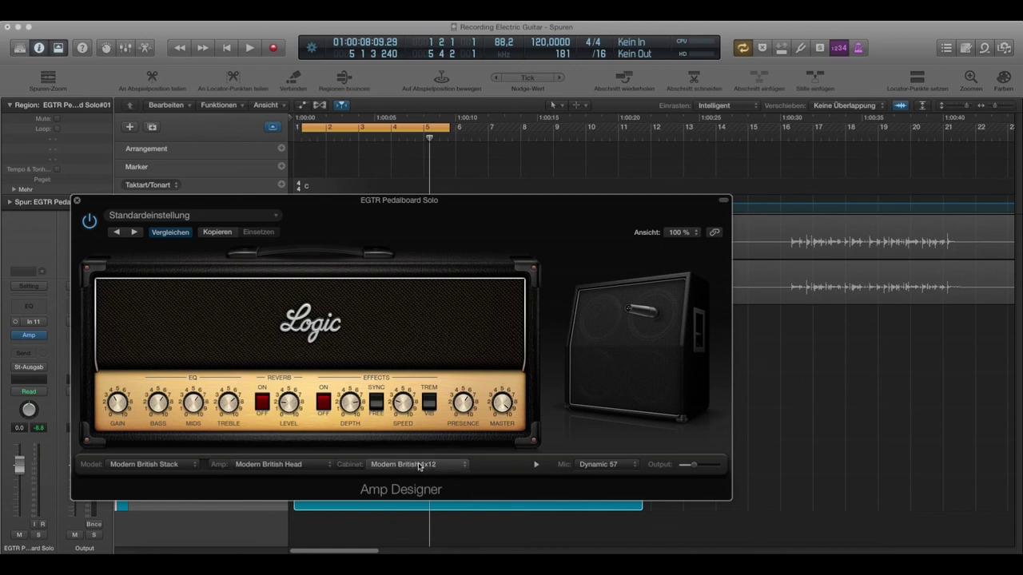
# Step: Check the cabinet list and keep the Modern British 4x12 cabinet
pyautogui.click(442, 467)
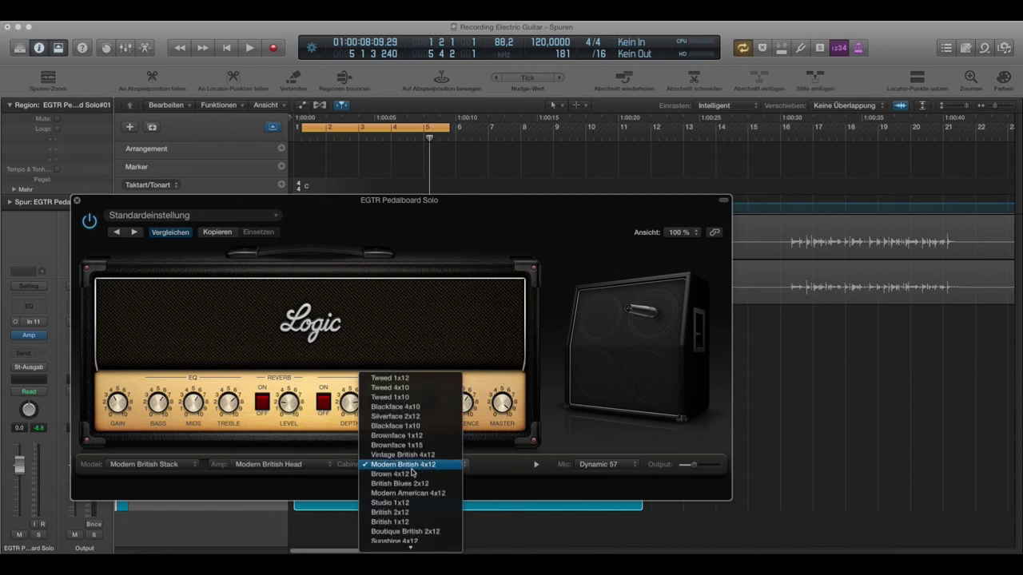
pyautogui.click(412, 467)
pyautogui.moveTo(655, 278)
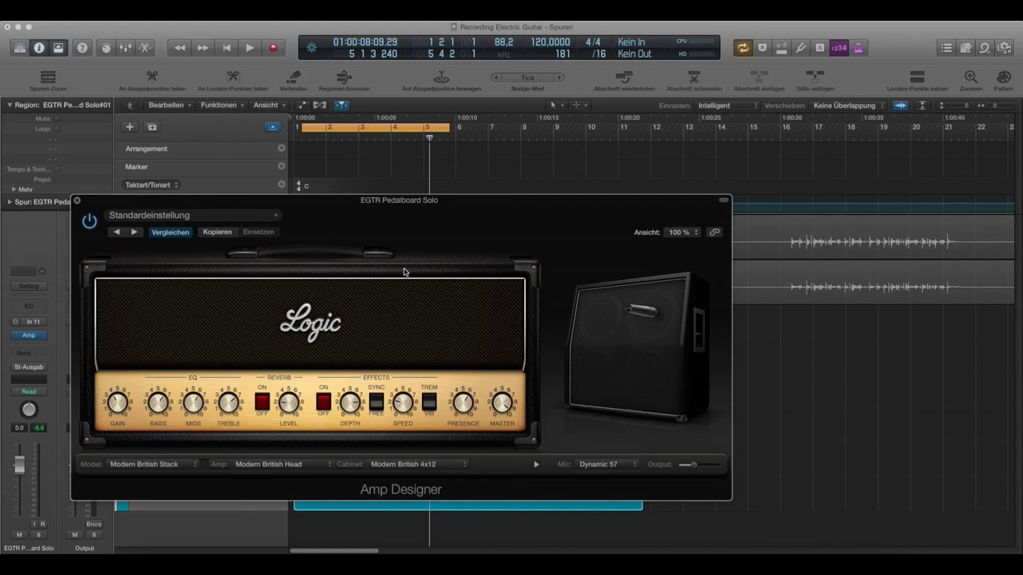
pyautogui.press('space')
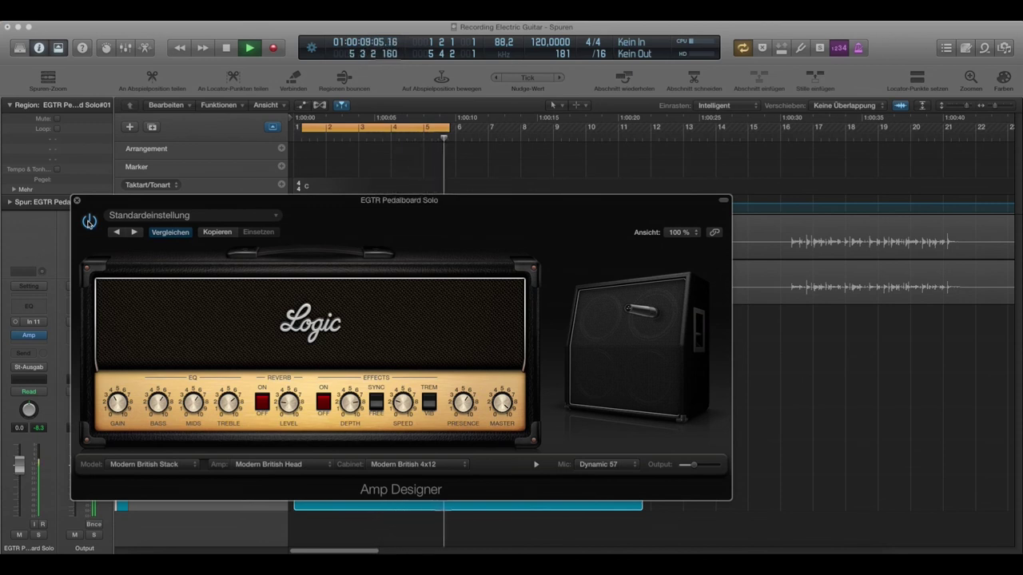
pyautogui.click(89, 222)
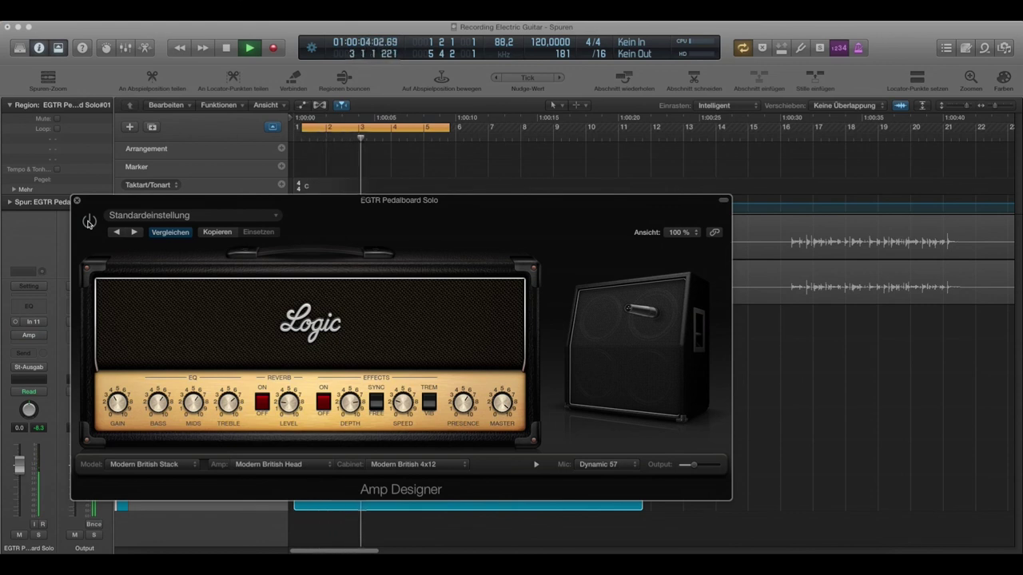
pyautogui.click(89, 221)
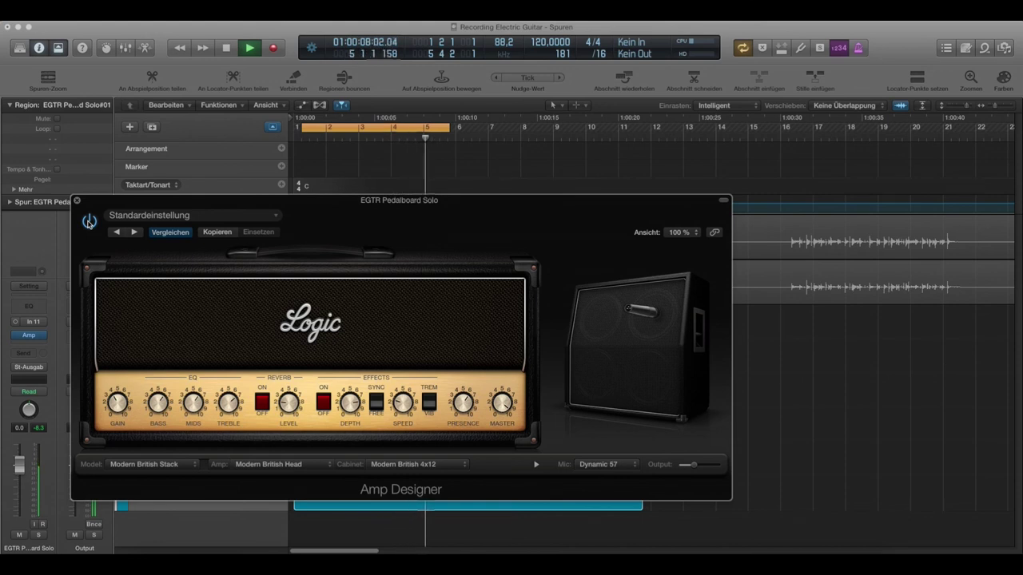
pyautogui.press('space')
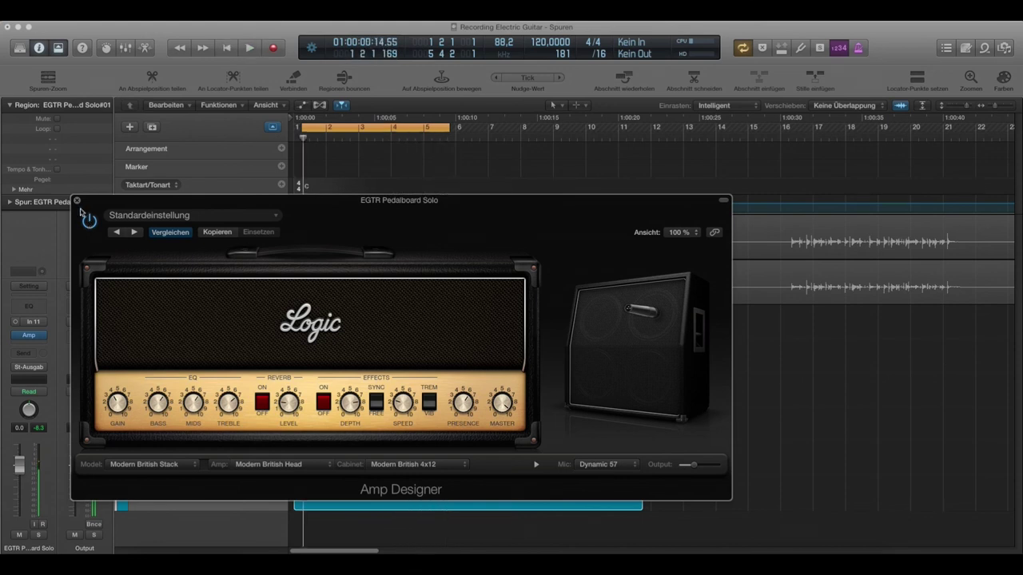
# Step: Close Amp Designer, mute EGTR Pedalboard Solo, and play the Ribbon and Dynamic amp regions from bar 16
pyautogui.click(77, 201)
pyautogui.click(164, 322)
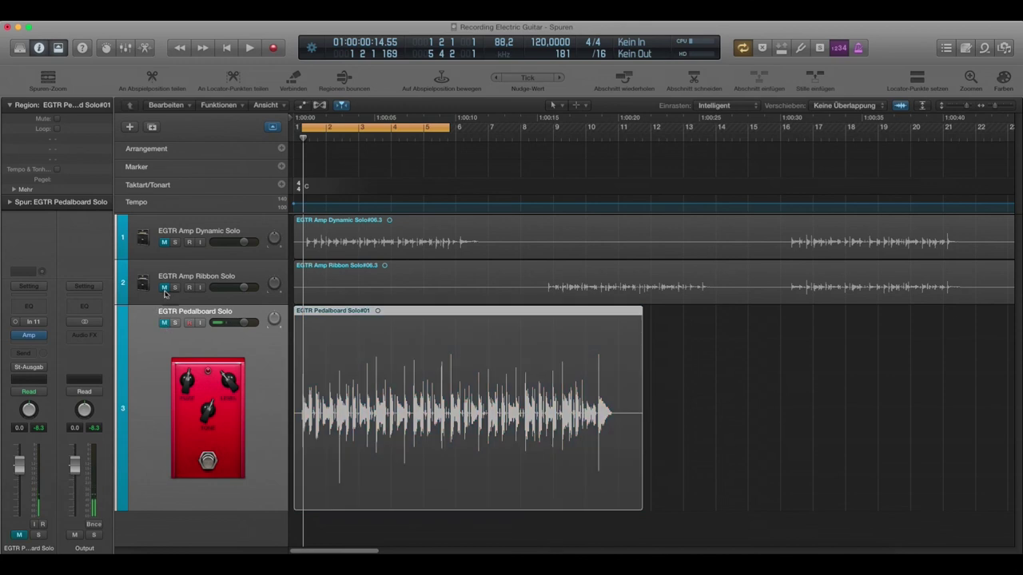
pyautogui.click(164, 288)
pyautogui.click(165, 243)
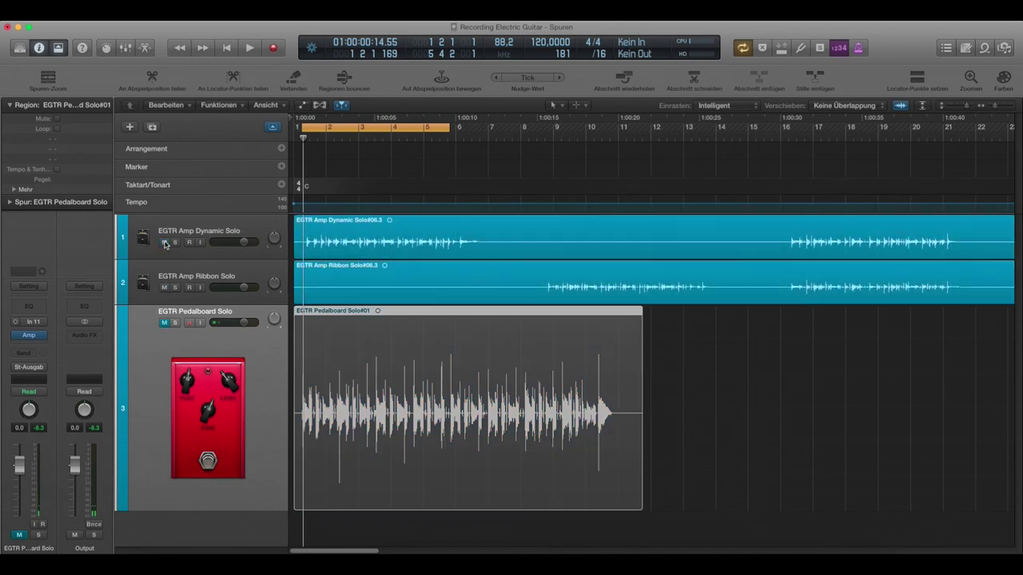
pyautogui.doubleClick(788, 141)
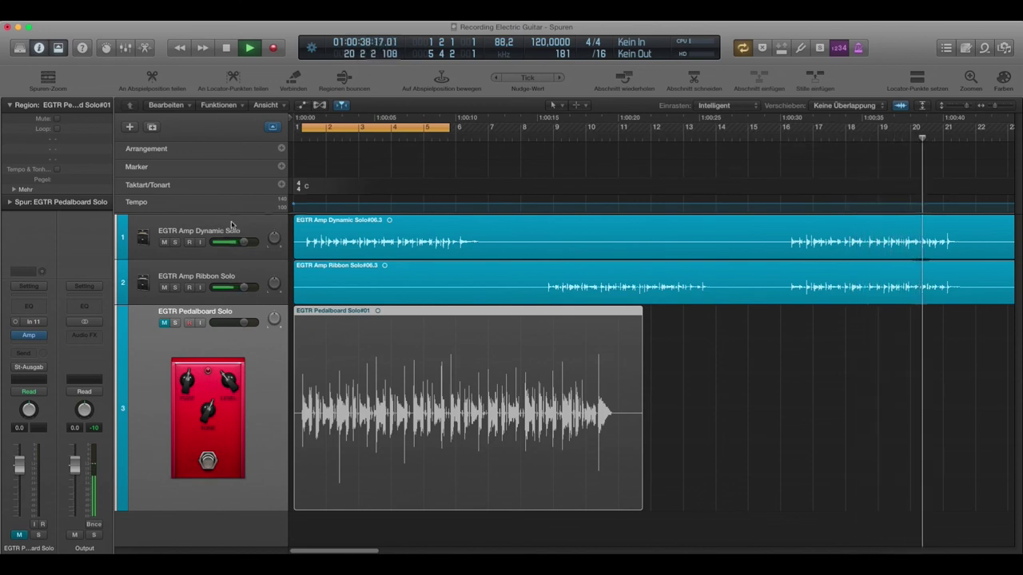
# Step: Mute the Amp Dynamic and Amp Ribbon tracks, unmute EGTR Pedalboard Solo, and restart playback
pyautogui.press('space')
pyautogui.click(163, 242)
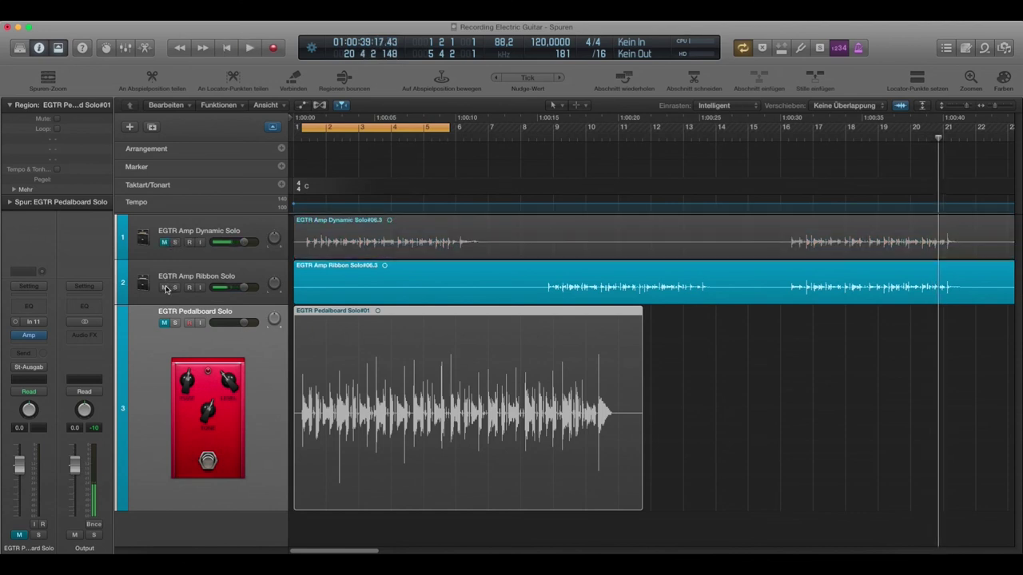
pyautogui.click(164, 286)
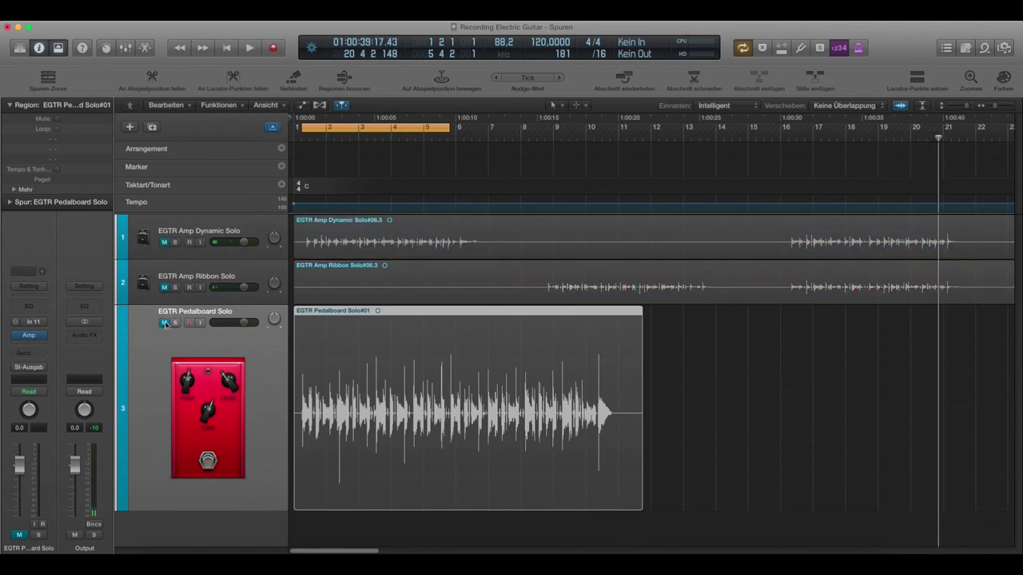
pyautogui.click(165, 323)
pyautogui.press('space')
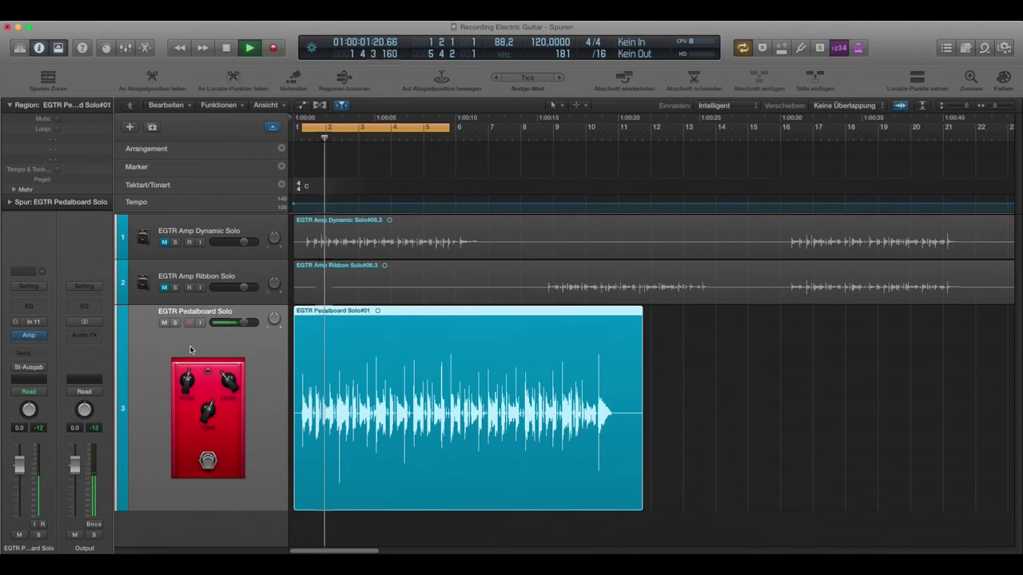
# Step: Reopen Amp Designer on the pedalboard track and return the playhead near bar 1
pyautogui.click(29, 335)
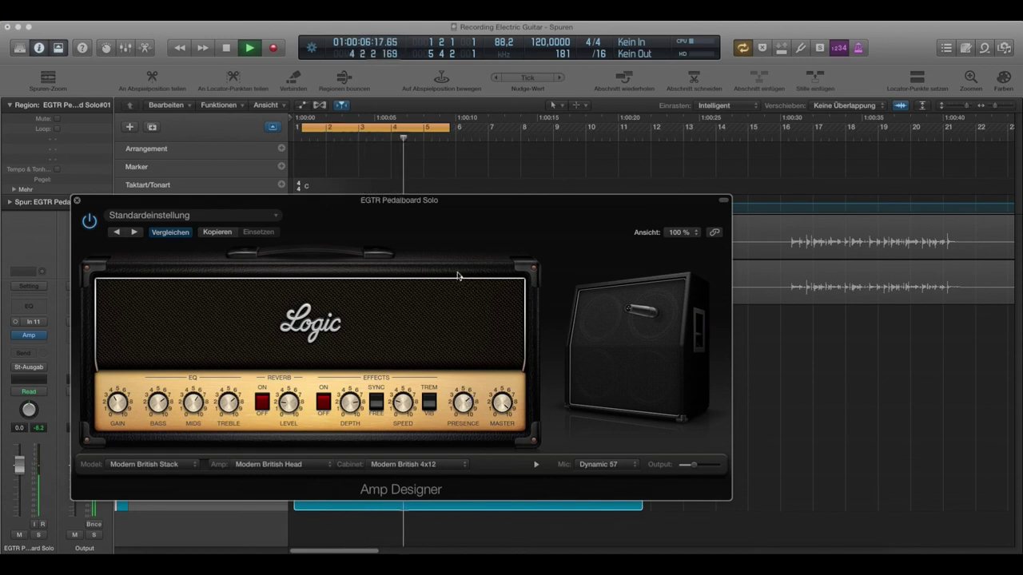
pyautogui.click(289, 463)
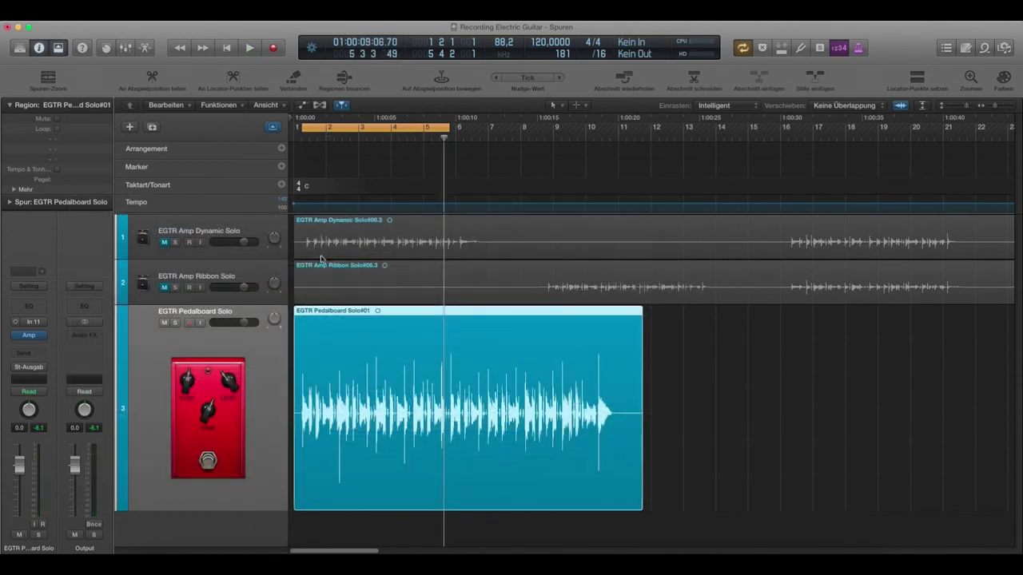
pyautogui.click(304, 139)
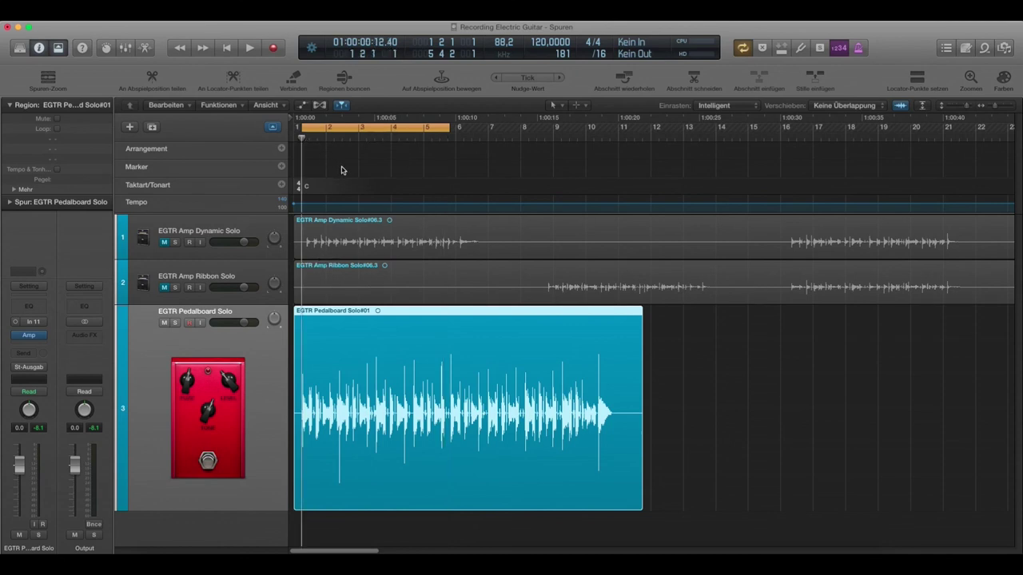
# Step: Reopen Amp Designer, keep Modern British Head as the amp, and switch the mic to Condenser 87
pyautogui.click(30, 336)
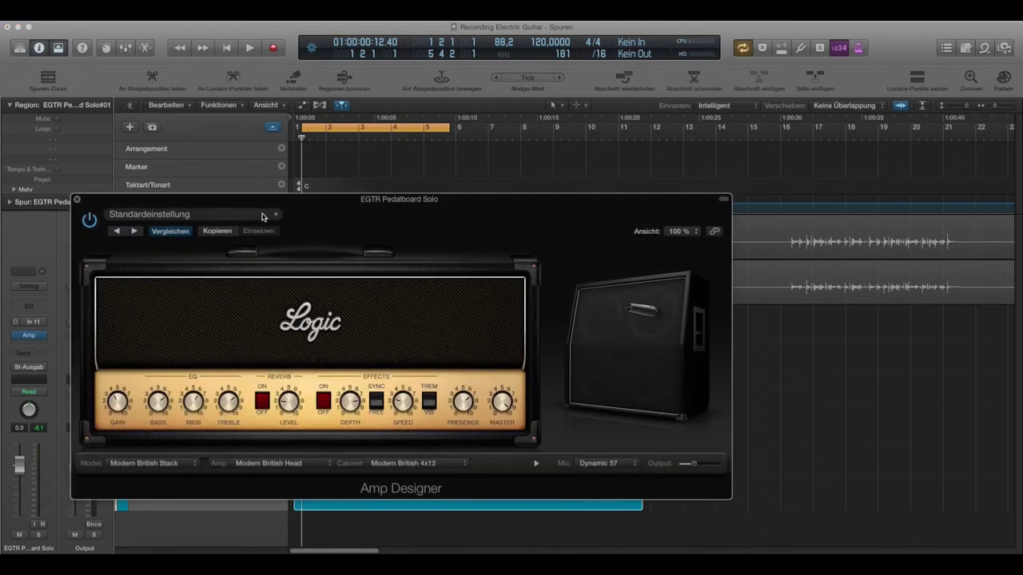
pyautogui.click(271, 463)
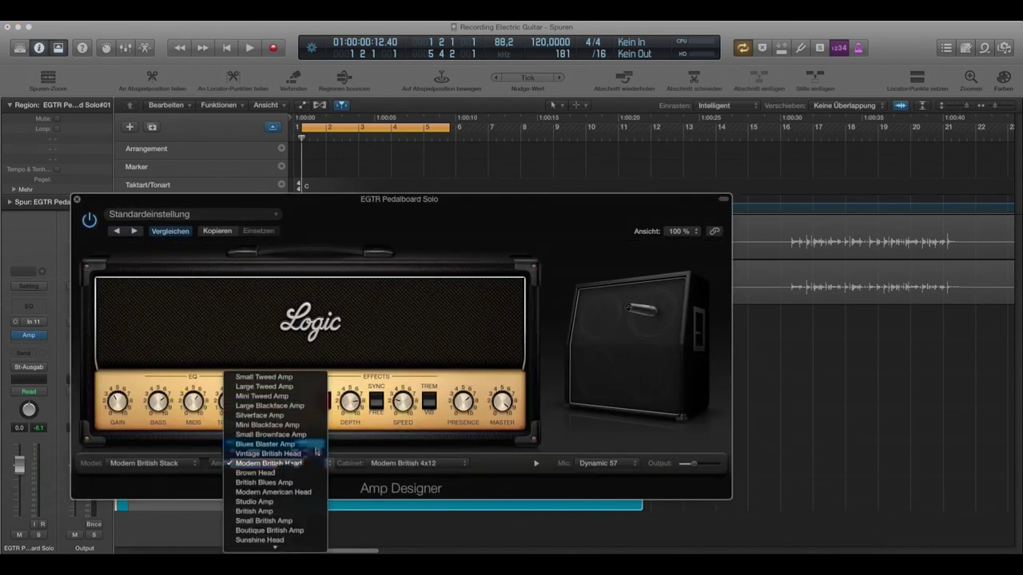
pyautogui.scroll(-3, 280, 431)
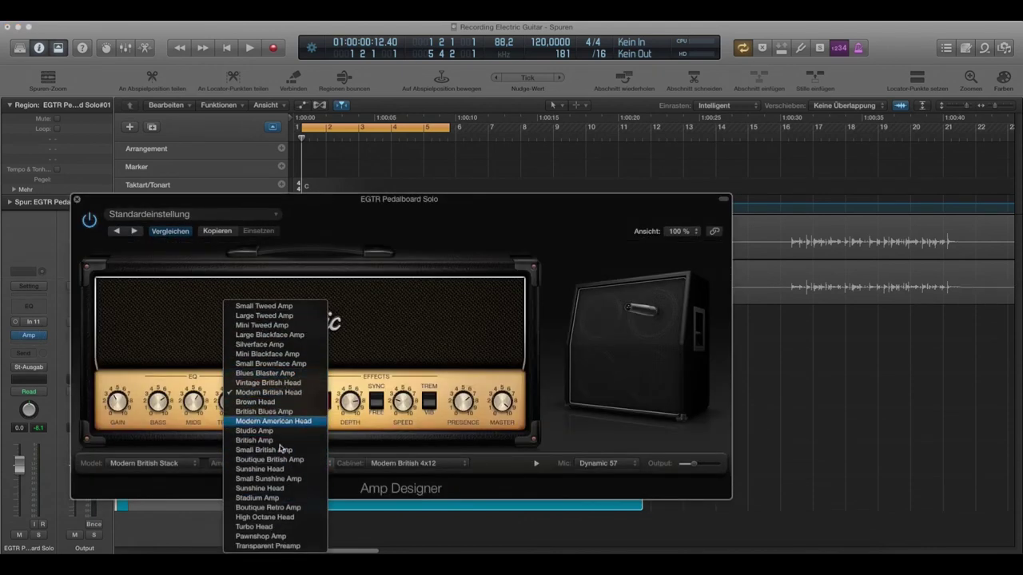
pyautogui.click(622, 462)
pyautogui.click(612, 466)
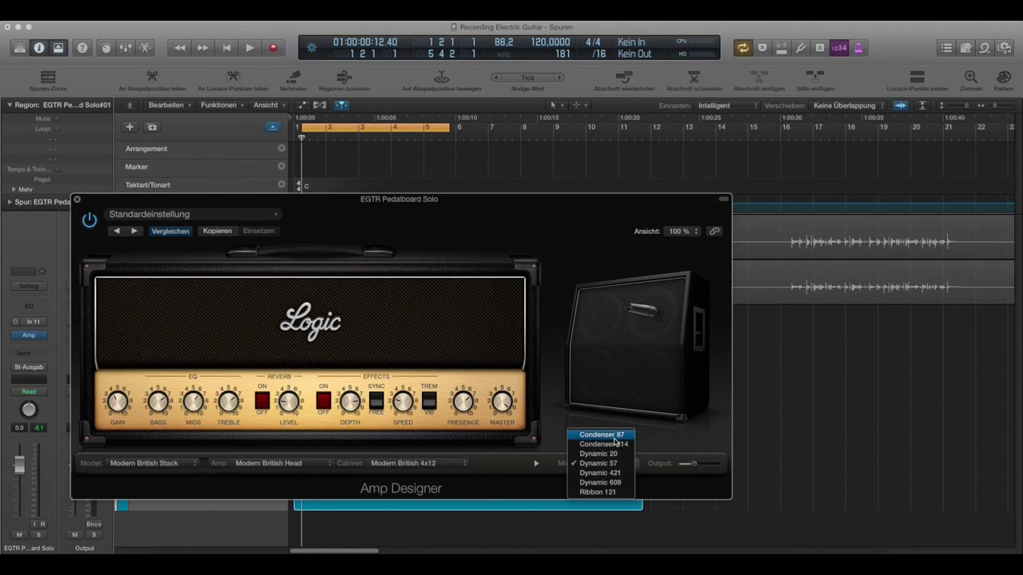
pyautogui.click(614, 435)
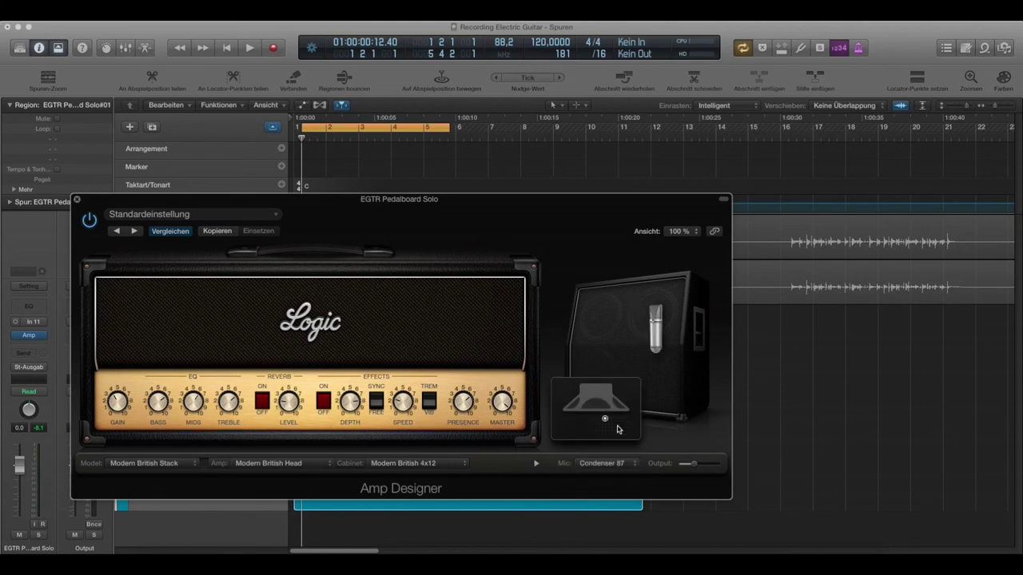
# Step: Start playback and slide the Condenser 87 mic position toward the speaker's right
pyautogui.press('space')
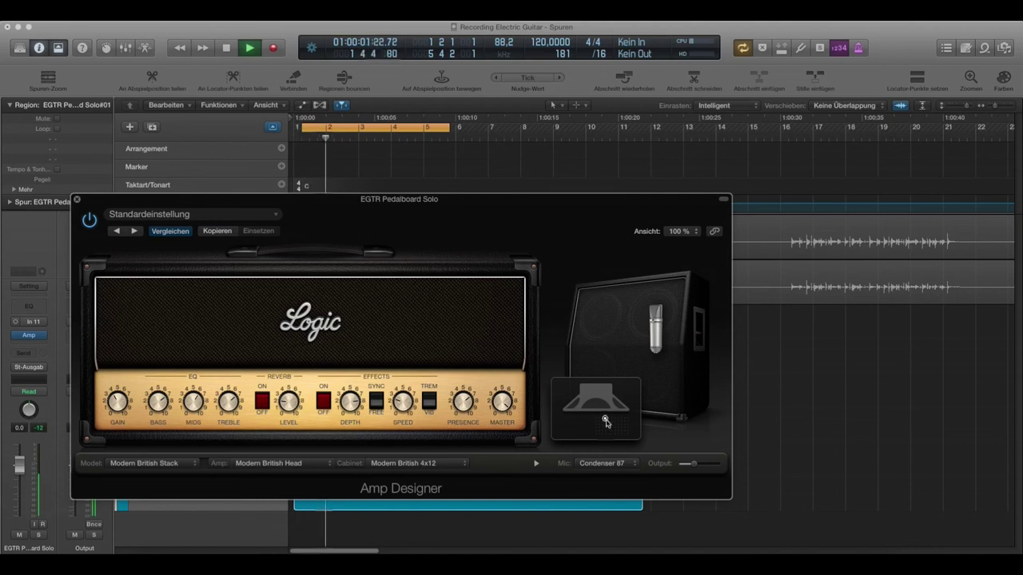
pyautogui.moveTo(605, 421)
pyautogui.mouseDown()
pyautogui.moveTo(621, 422)
pyautogui.moveTo(596, 420)
pyautogui.moveTo(624, 421)
pyautogui.moveTo(600, 438)
pyautogui.moveTo(612, 436)
pyautogui.mouseUp()
# Step: Compare Dynamic 57, Condenser 87 and Ribbon 121 mics during playback, ending on Dynamic 57
pyautogui.click(602, 464)
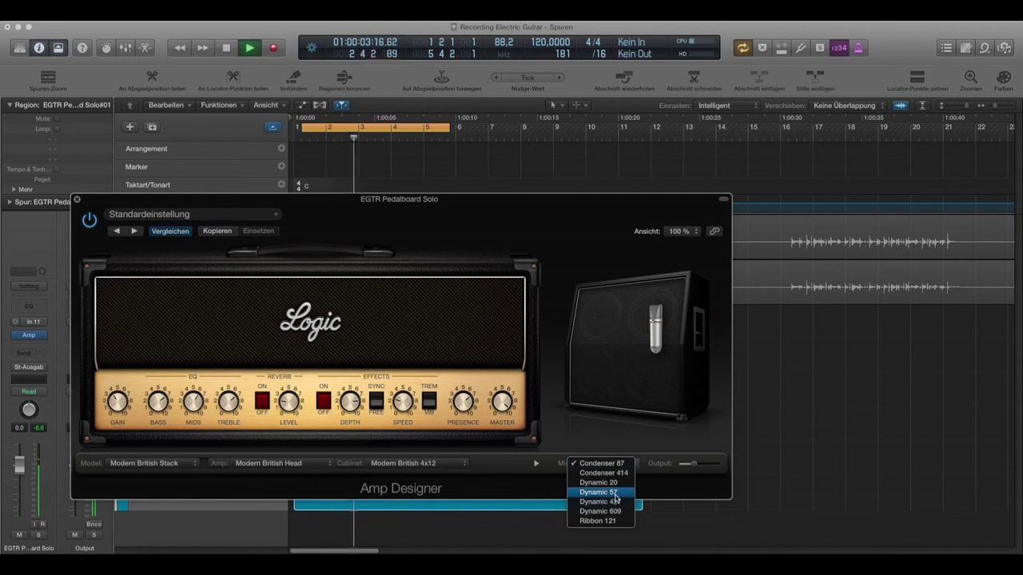
pyautogui.click(616, 493)
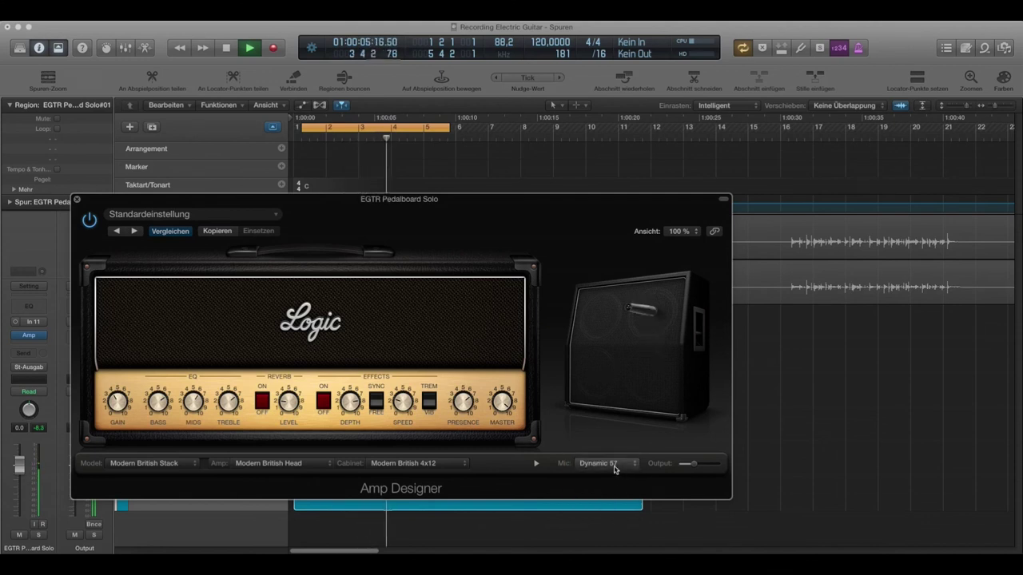
pyautogui.click(613, 465)
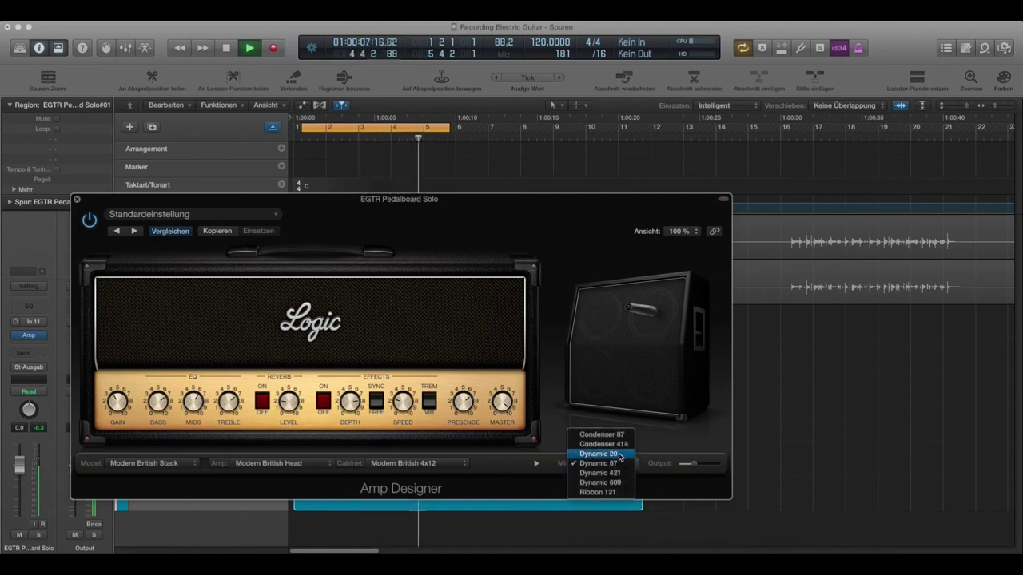
pyautogui.press('Escape')
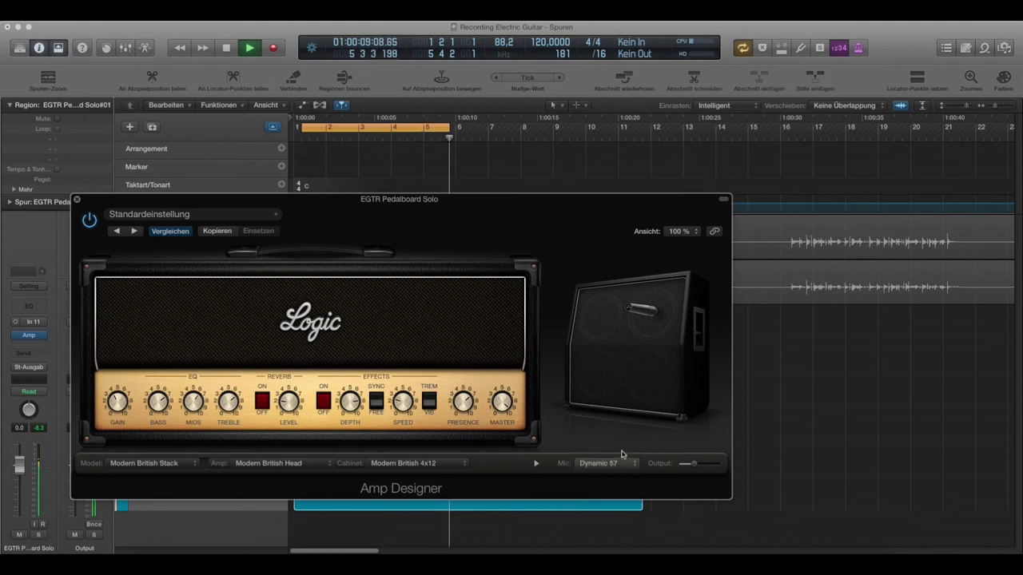
pyautogui.click(617, 462)
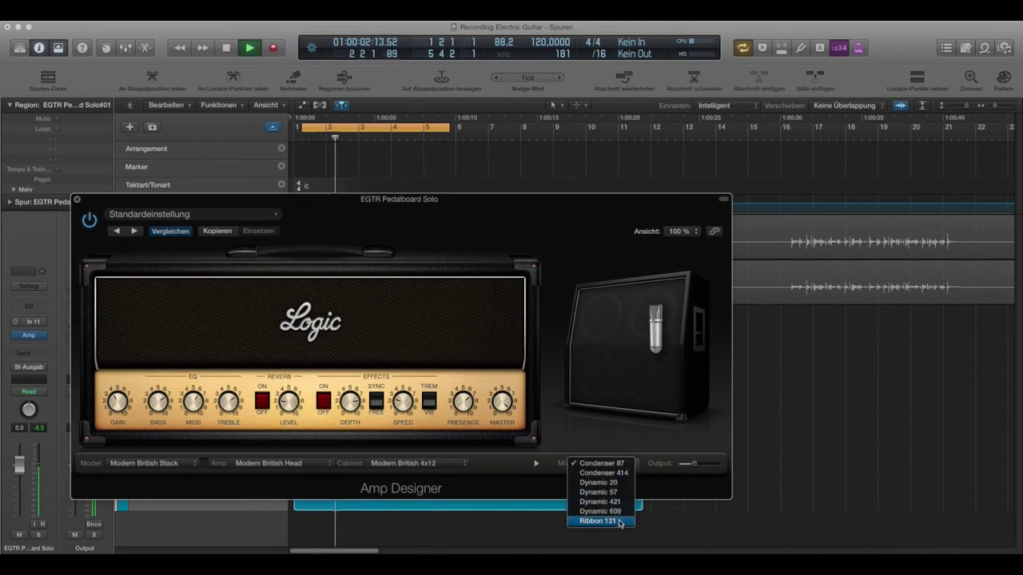
pyautogui.click(620, 522)
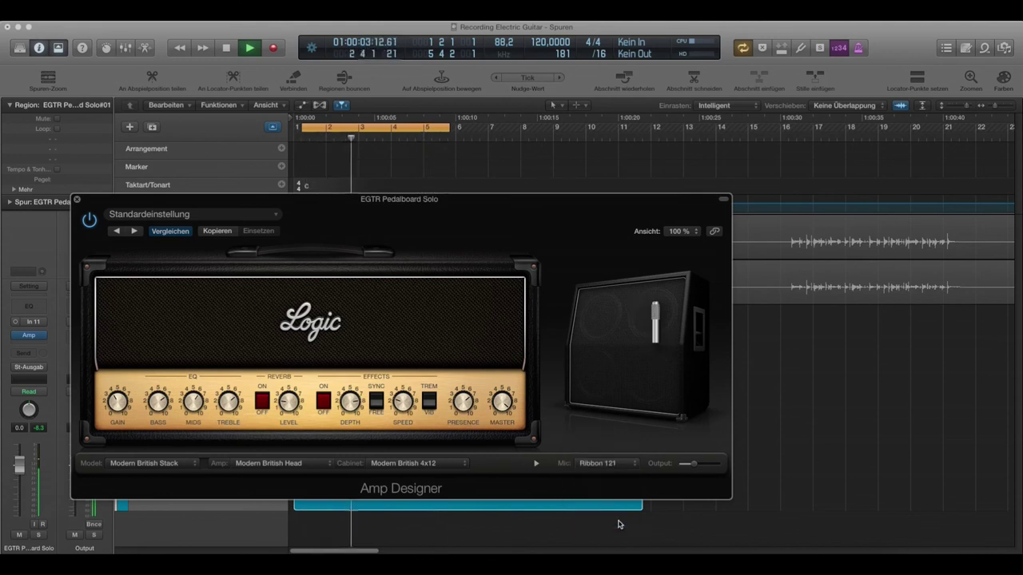
pyautogui.click(607, 467)
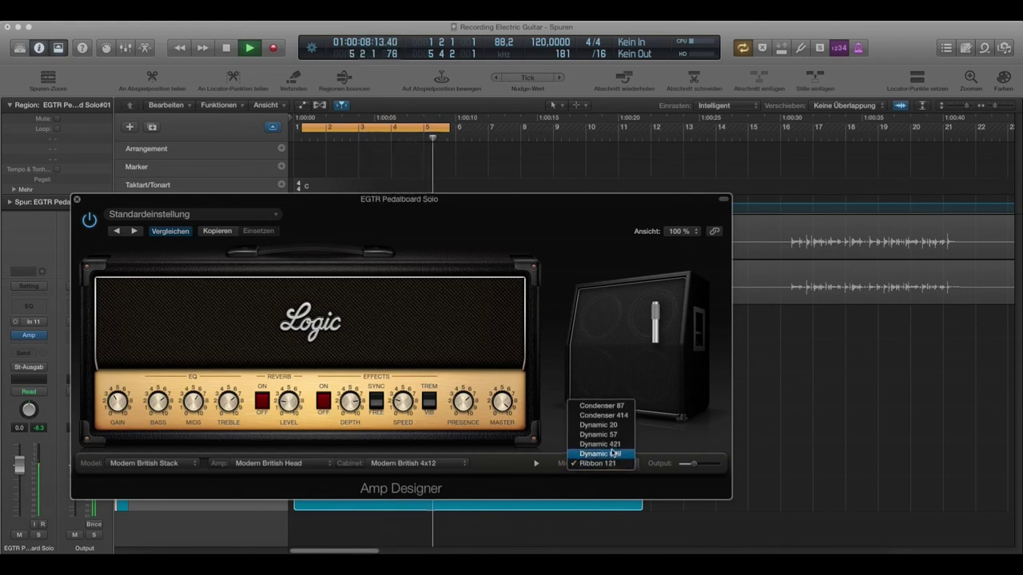
pyautogui.click(611, 435)
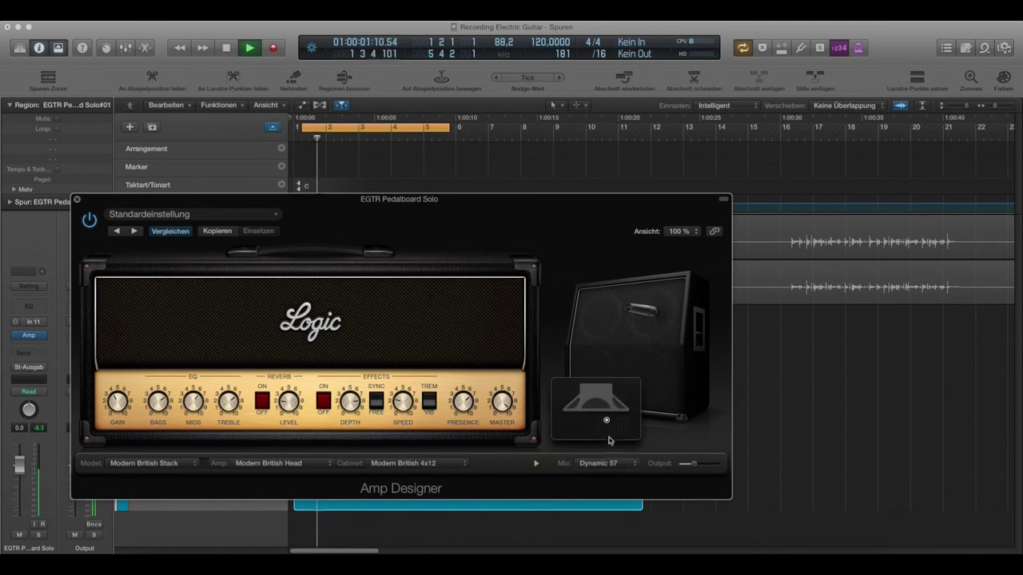
# Step: Try the Blackface 1x10 cabinet, settle on Tweed 1x12, and stop playback
pyautogui.click(437, 464)
pyautogui.click(442, 425)
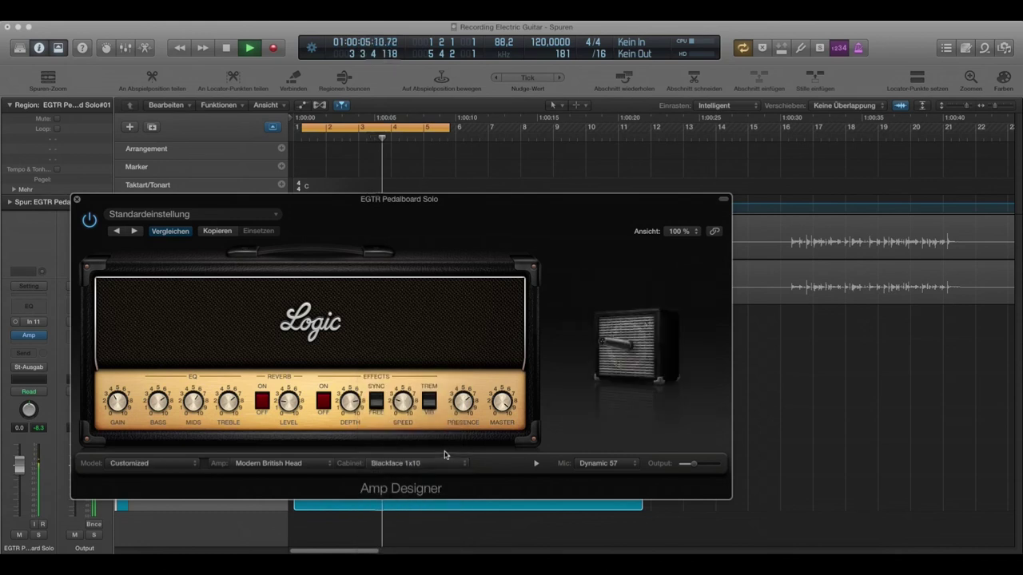
pyautogui.click(441, 463)
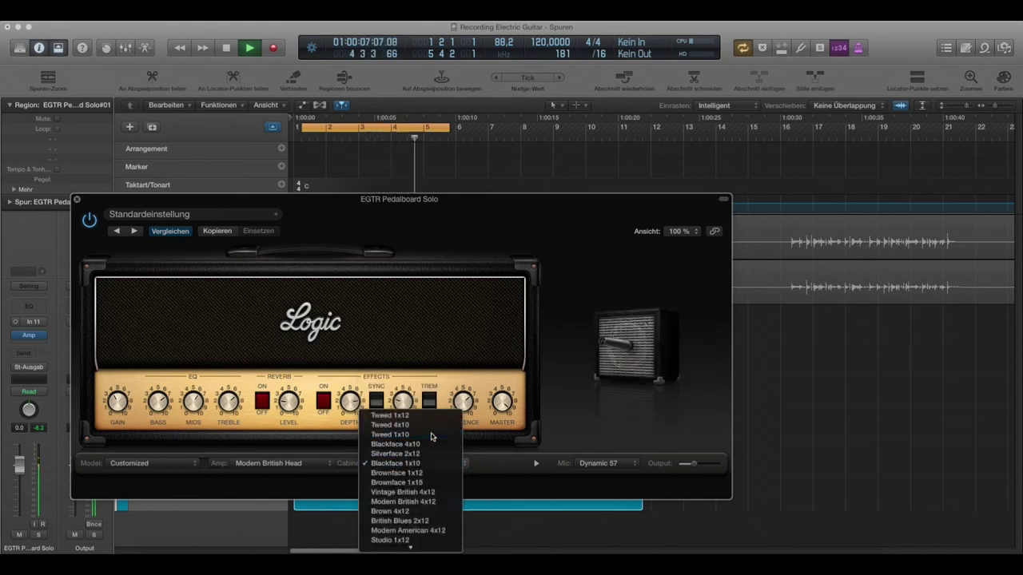
pyautogui.click(431, 453)
pyautogui.click(423, 463)
pyautogui.click(411, 455)
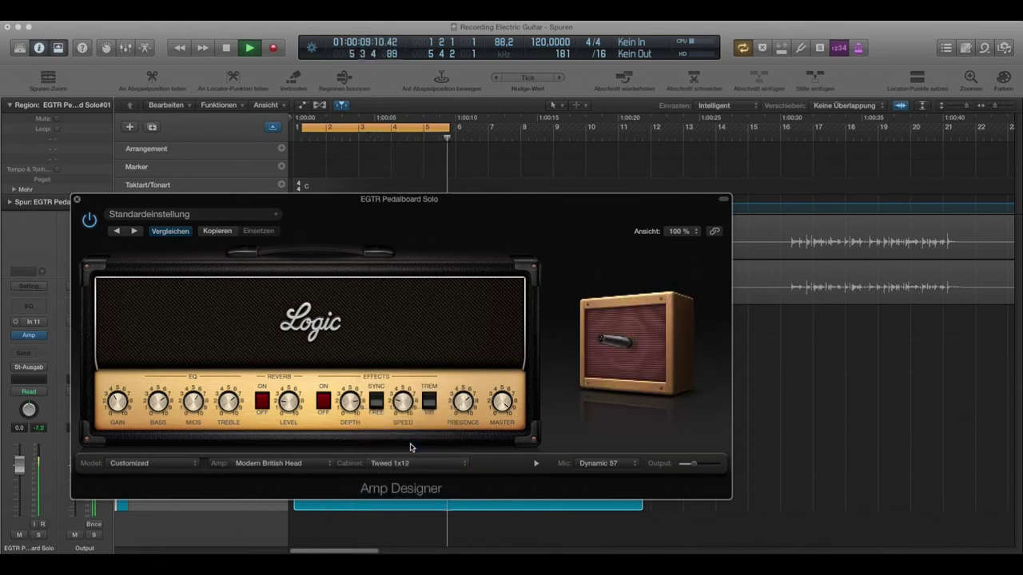
pyautogui.press('space')
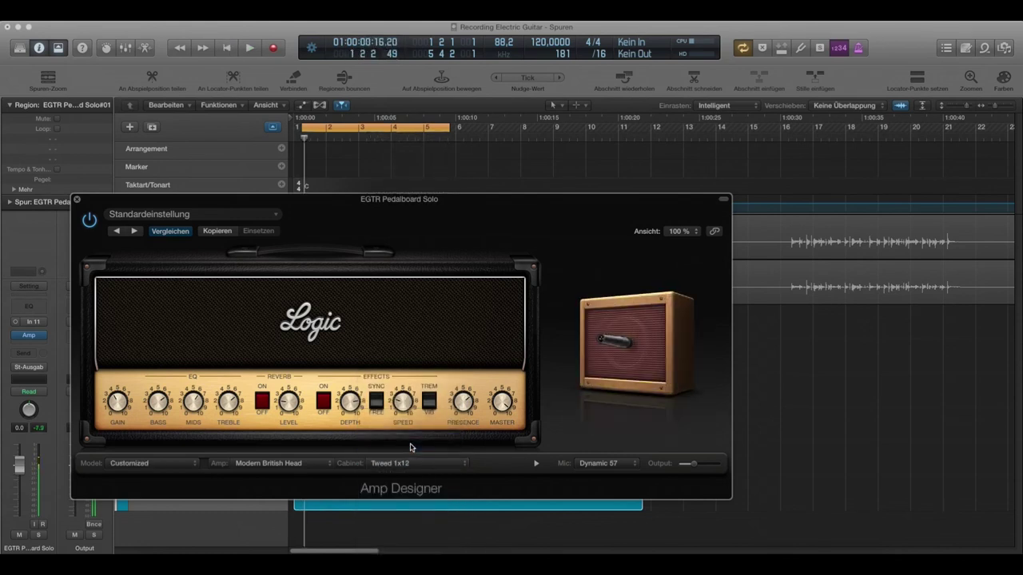
# Step: Close Amp Designer, mute the DI track, and play the Dynamic and Ribbon regions from bar 16
pyautogui.click(77, 200)
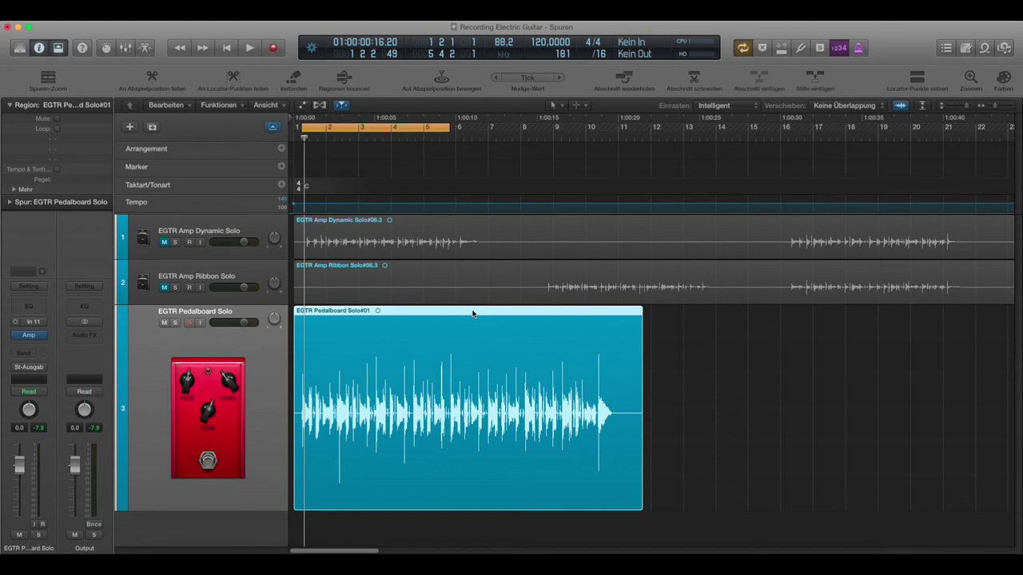
pyautogui.click(164, 324)
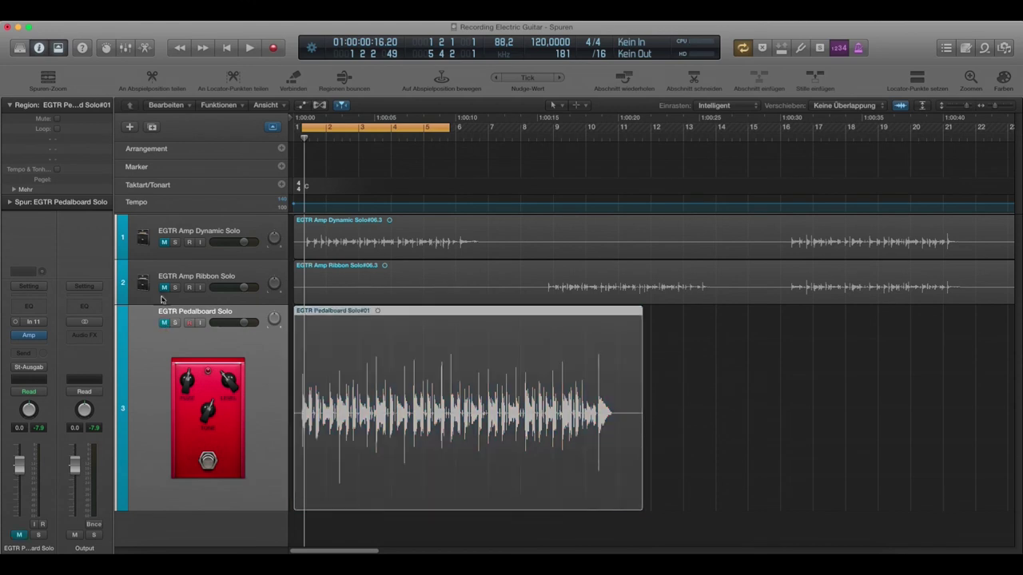
pyautogui.click(165, 290)
pyautogui.keyDown('shift'); pyautogui.click(164, 246); pyautogui.keyUp('shift')
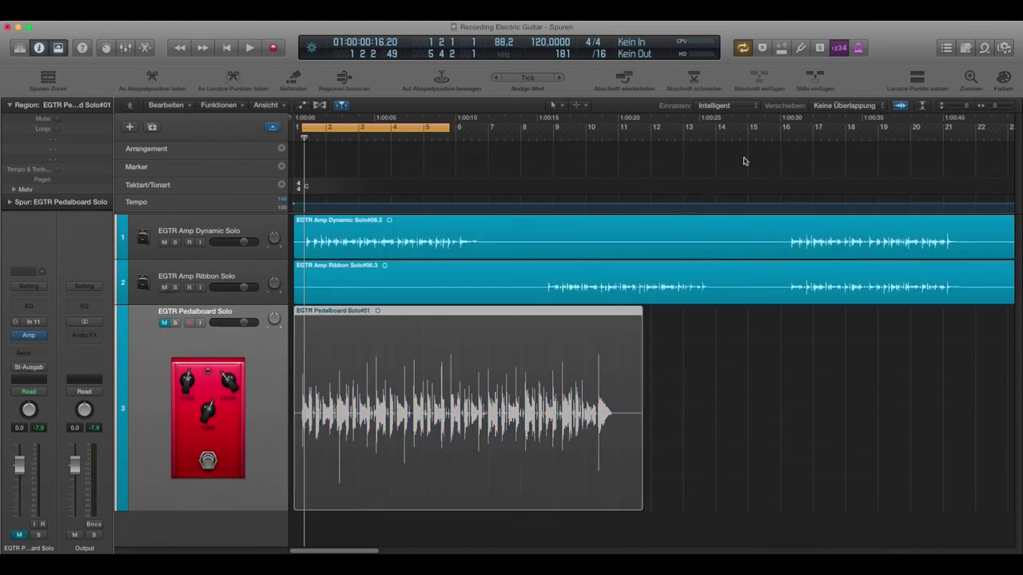
pyautogui.doubleClick(797, 142)
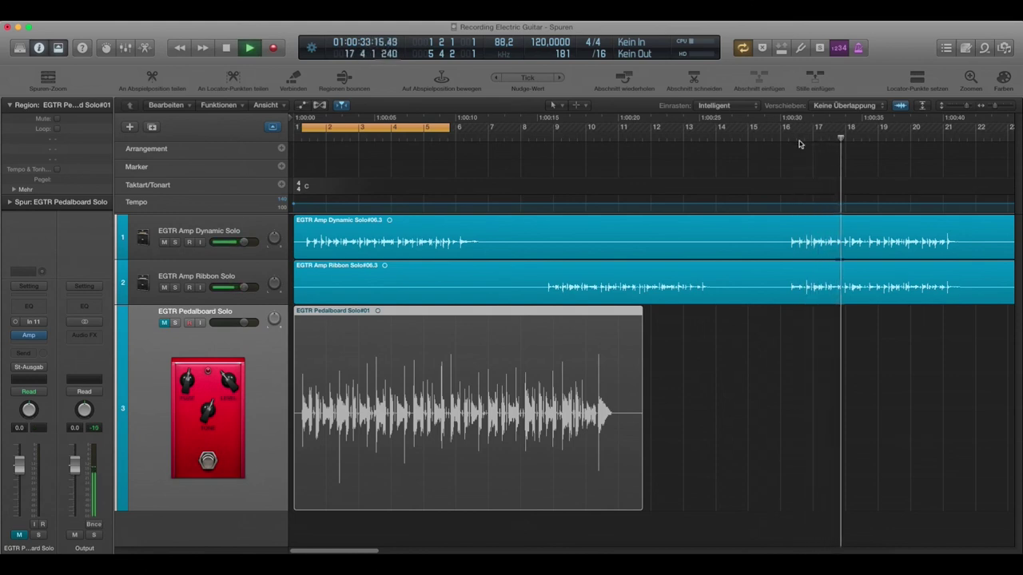
pyautogui.press('space')
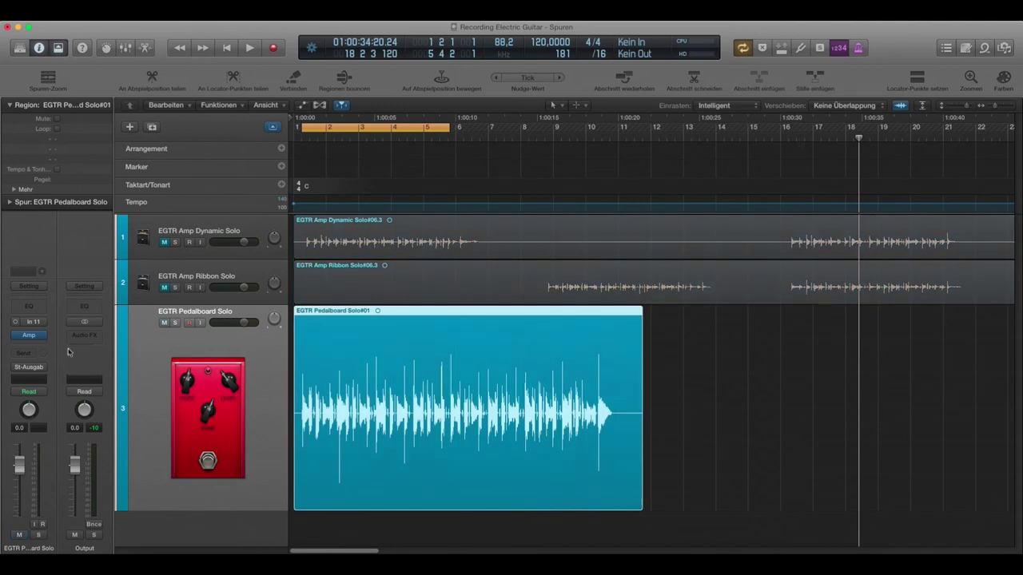
# Step: Briefly reopen and close Amp Designer, move the playhead to bar 1, and dismiss the plug-in menu
pyautogui.click(30, 335)
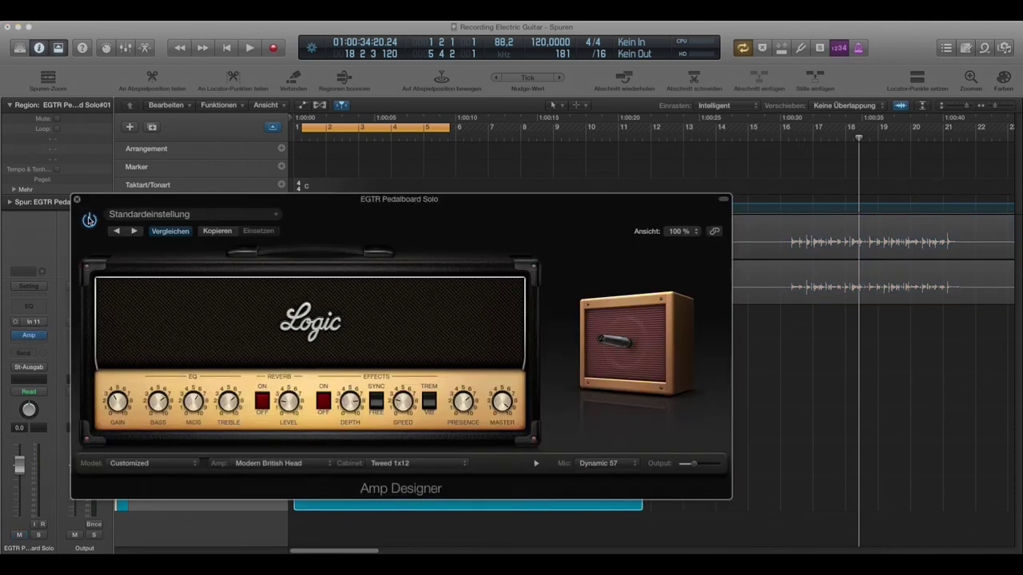
pyautogui.click(76, 199)
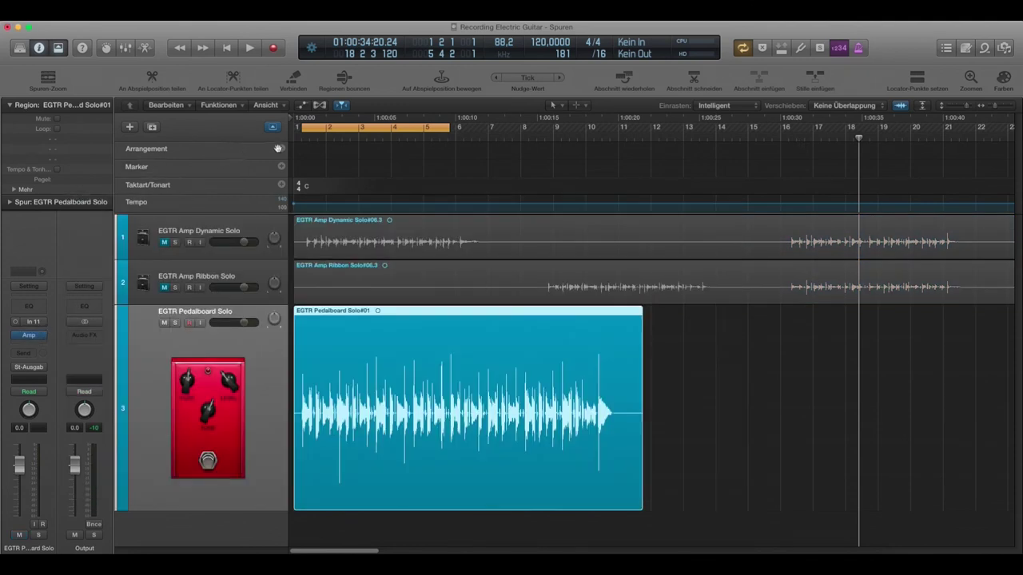
pyautogui.click(302, 144)
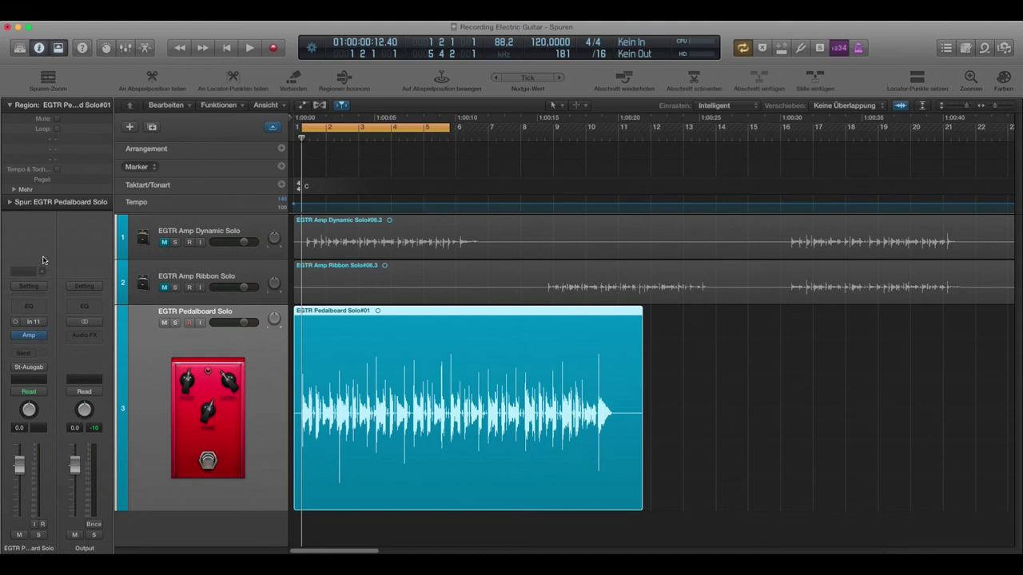
pyautogui.click(29, 335)
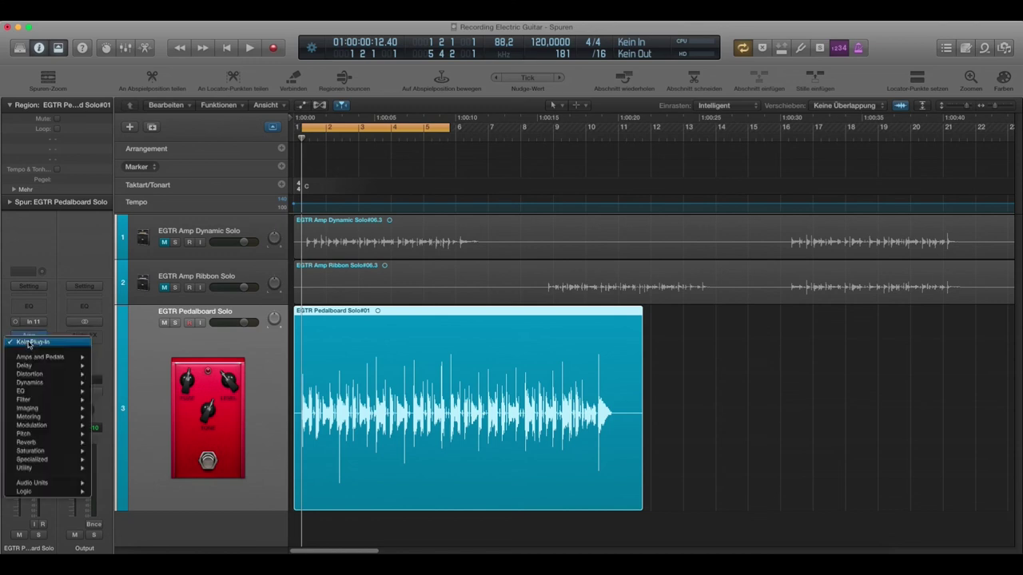
pyautogui.click(57, 241)
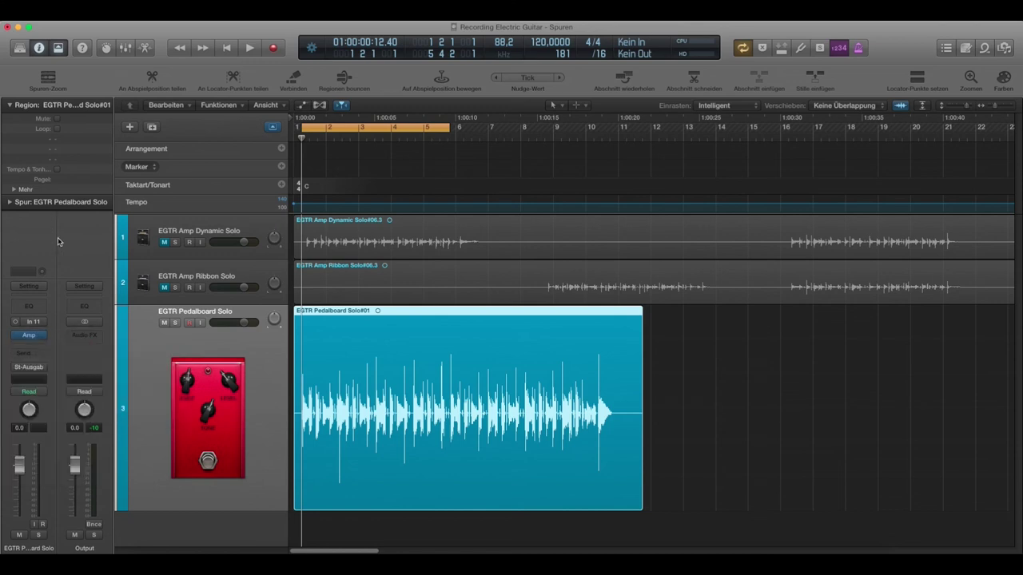